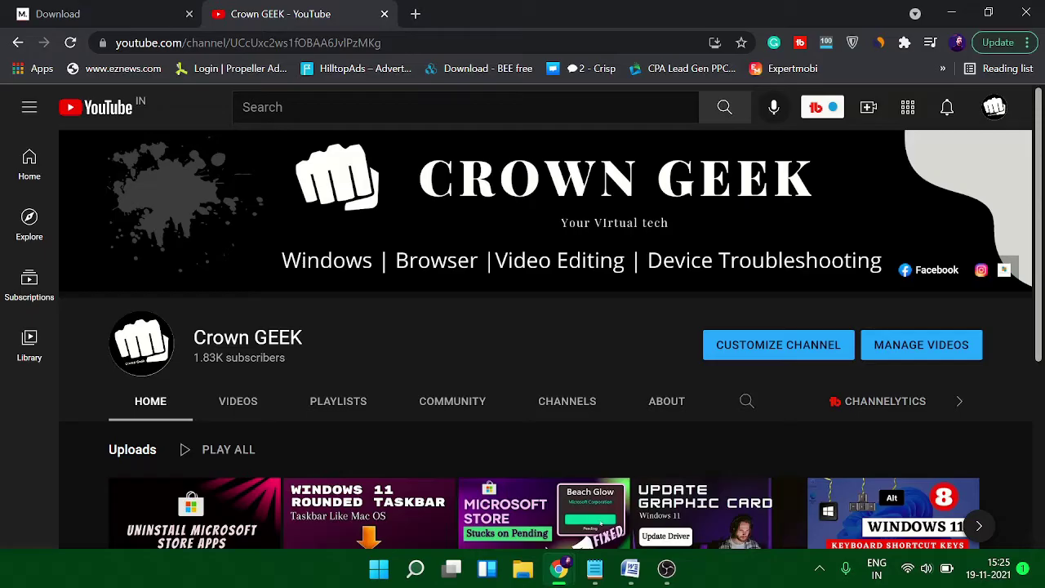
# - Enter "please subscribe to my channel" in the YouTube search box
pyautogui.click(608, 98)
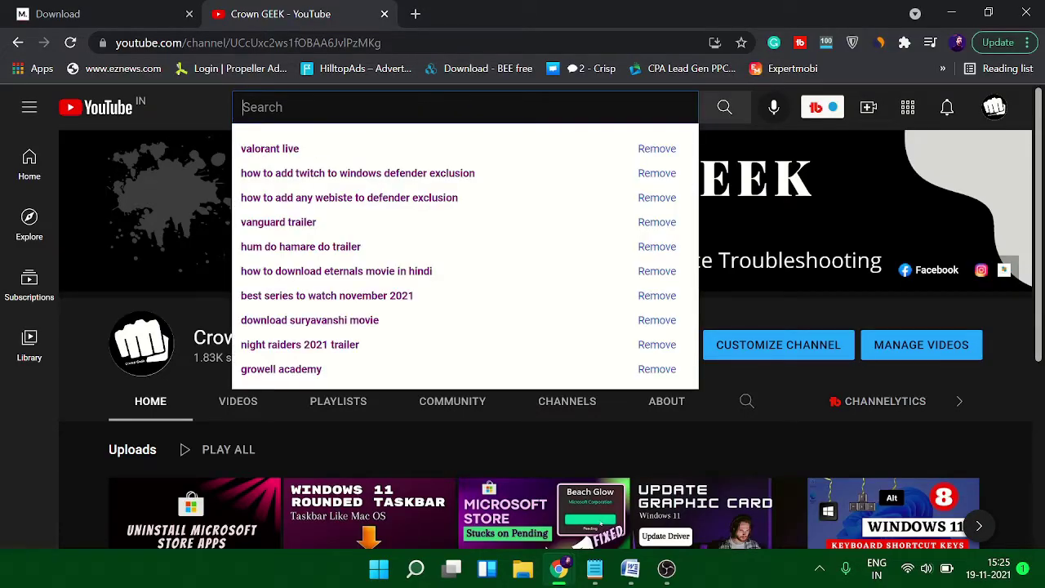
pyautogui.write('please su')
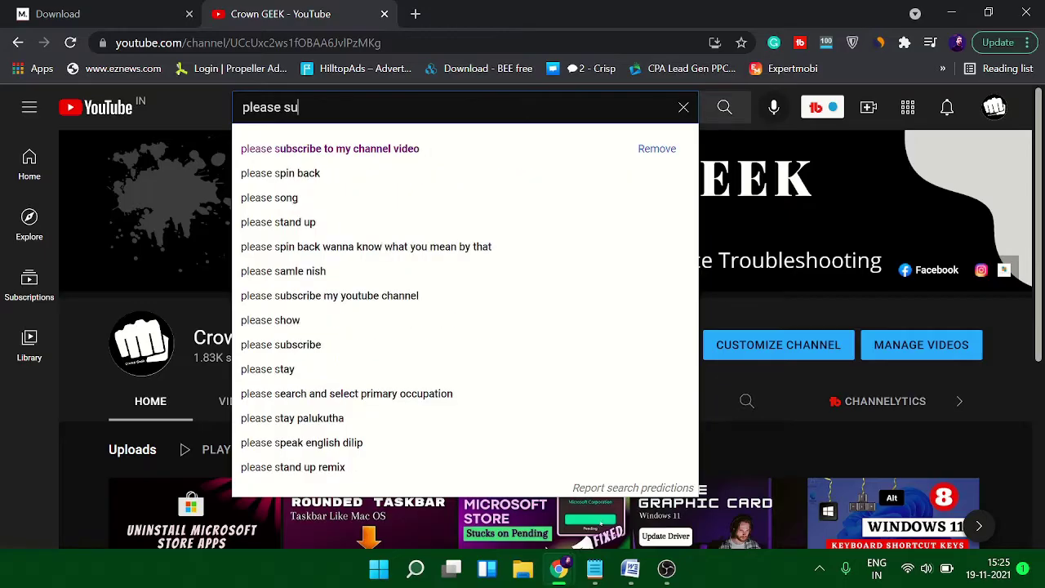
pyautogui.write('sbc')
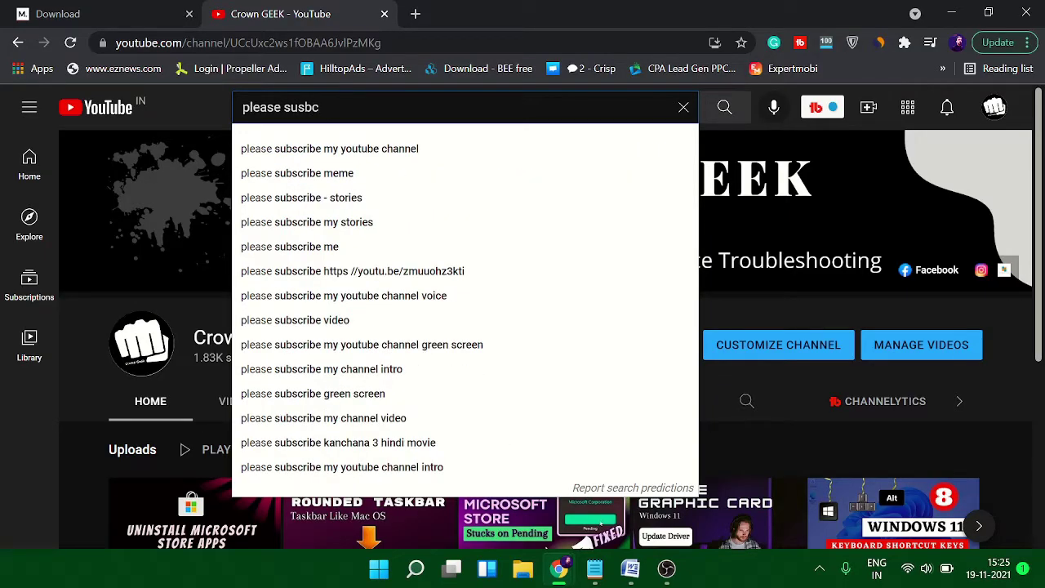
pyautogui.press('BackSpace')
pyautogui.press('BackSpace')
pyautogui.press('BackSpace')
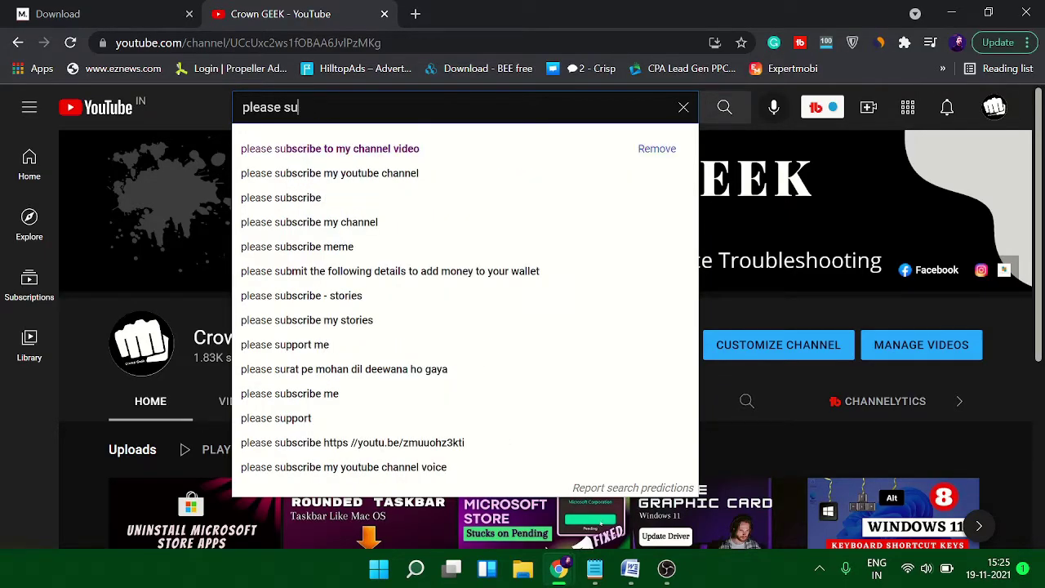
pyautogui.write('bscribe to my cha')
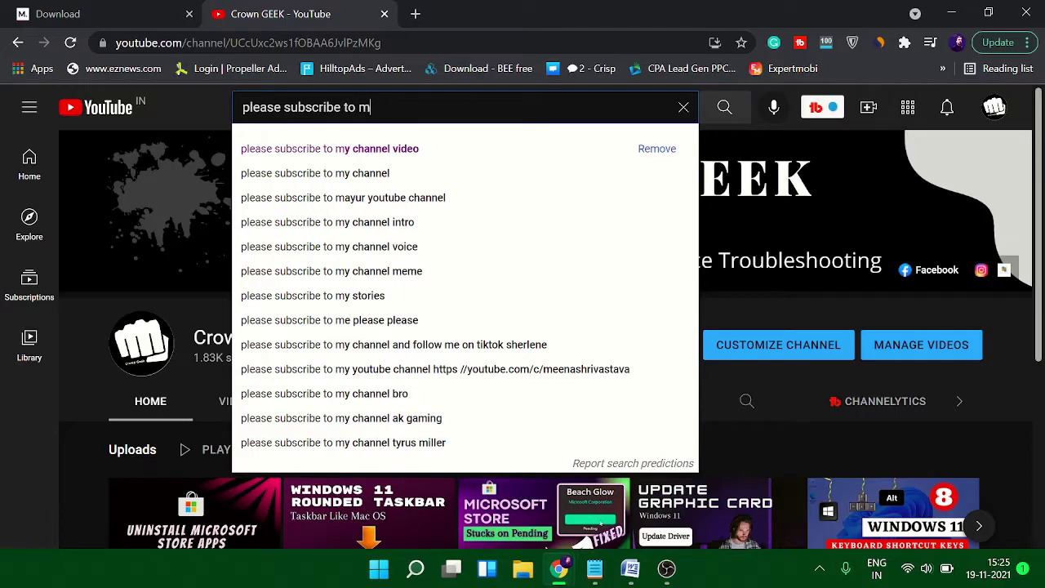
pyautogui.write('nnel')
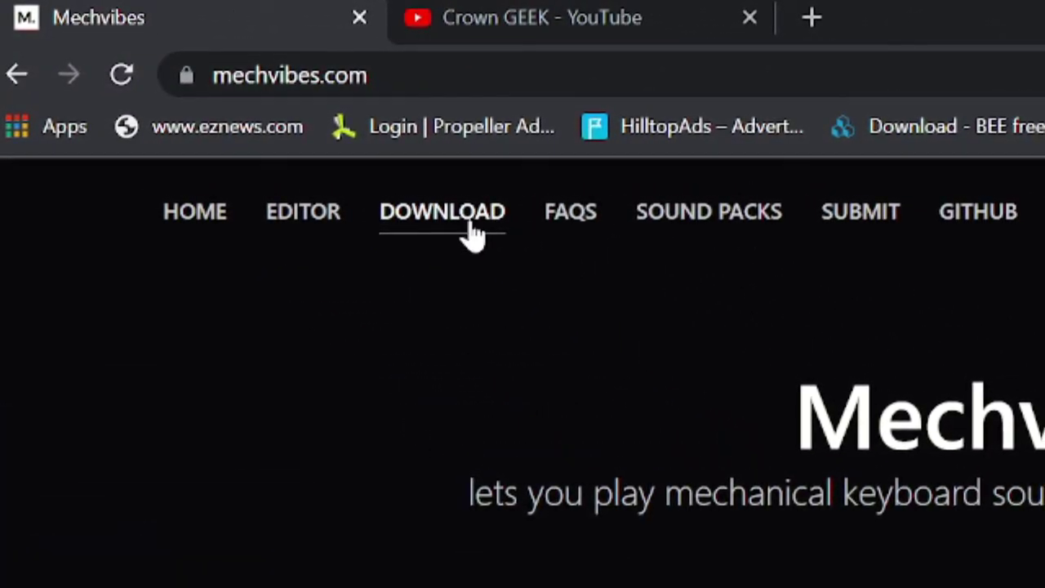
# - Download the Windows installer Mechvibes.Setup.2.3.0.exe from the download page of the Mechvibes website
pyautogui.click(469, 228)
pyautogui.scroll(-5, 362, 198)
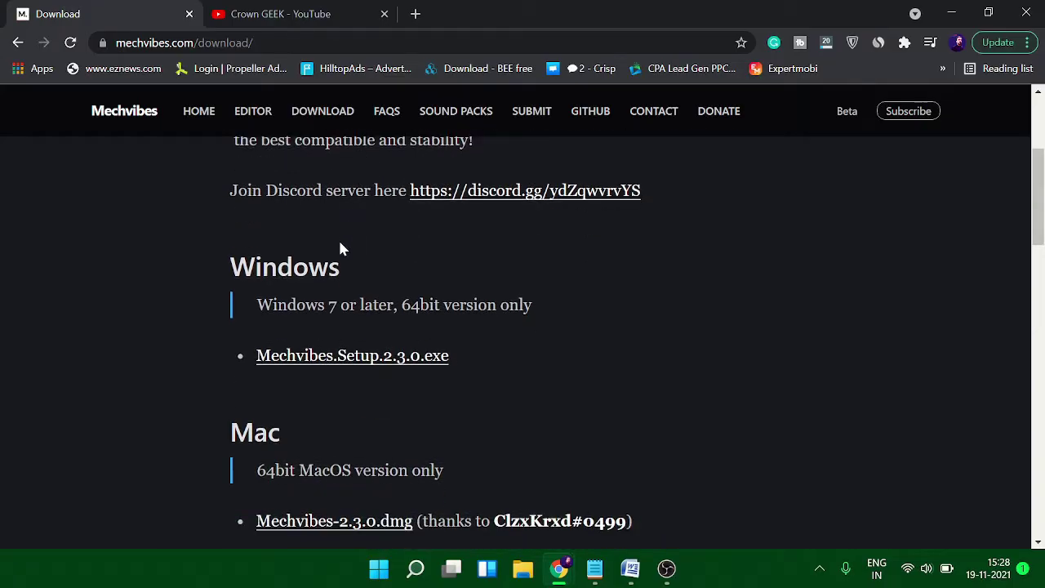
pyautogui.scroll(-2, 337, 261)
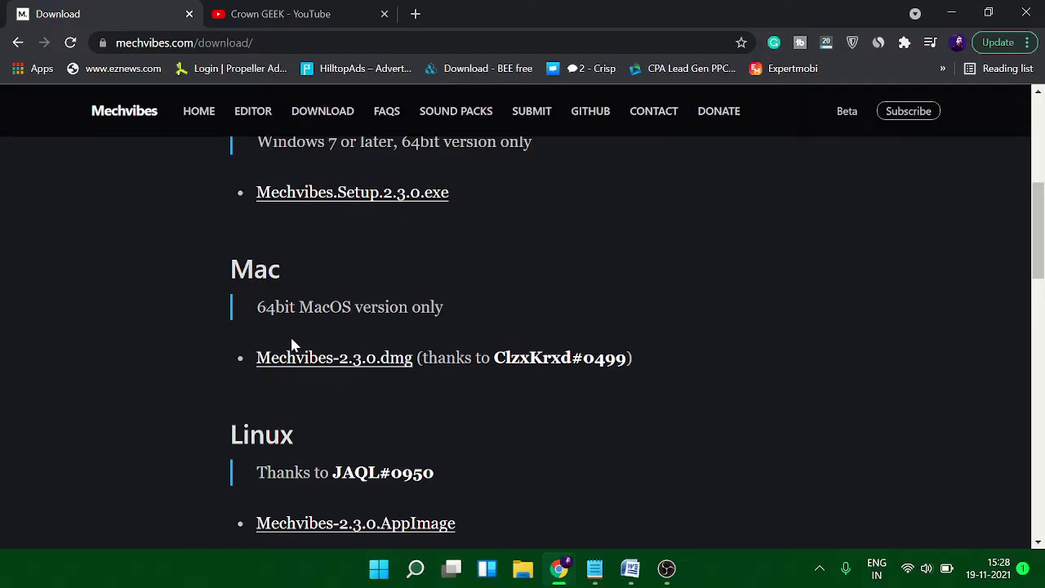
pyautogui.scroll(-3, 292, 344)
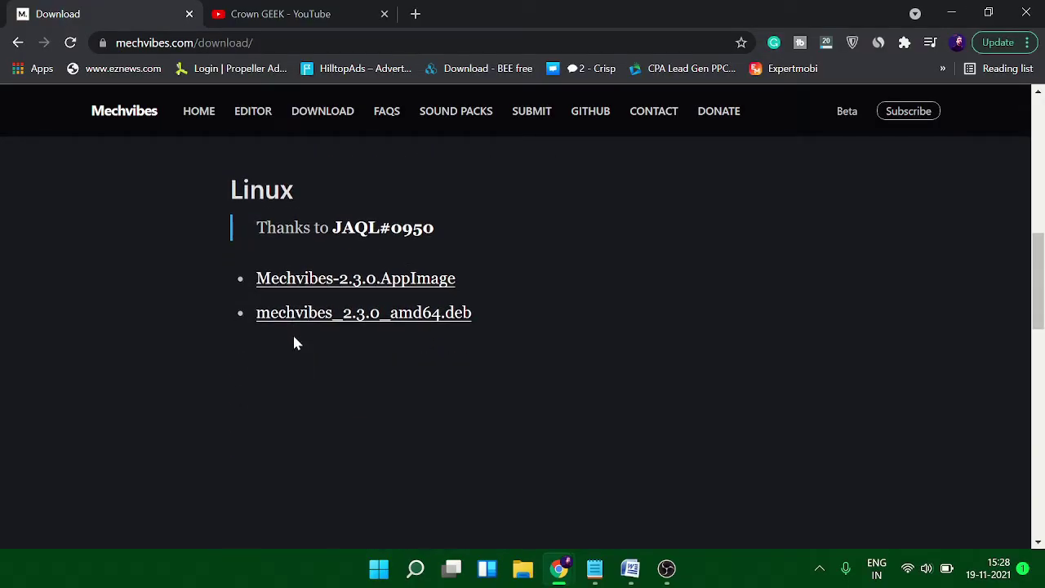
pyautogui.scroll(4, 297, 334)
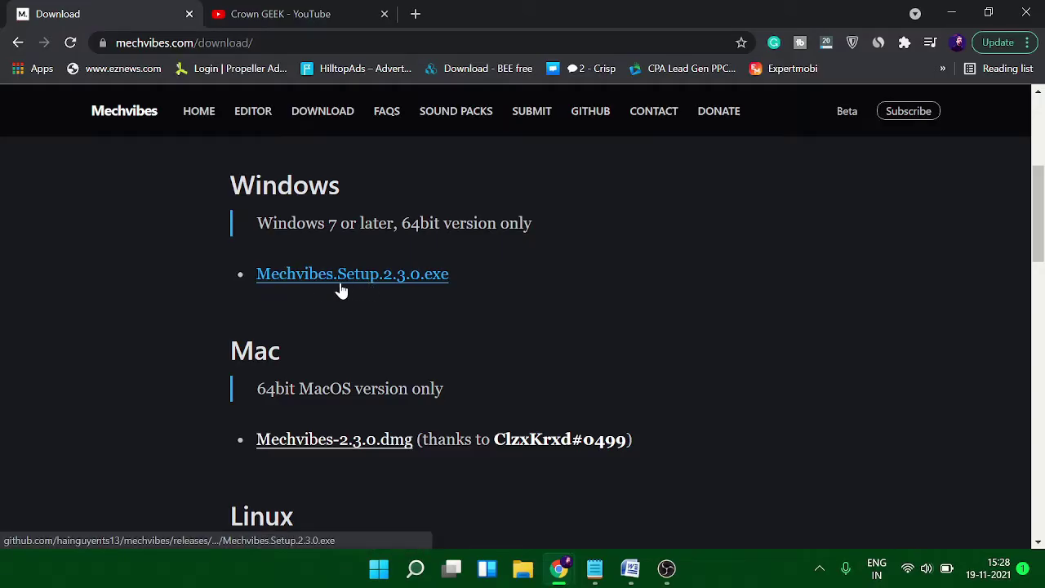
pyautogui.click(429, 281)
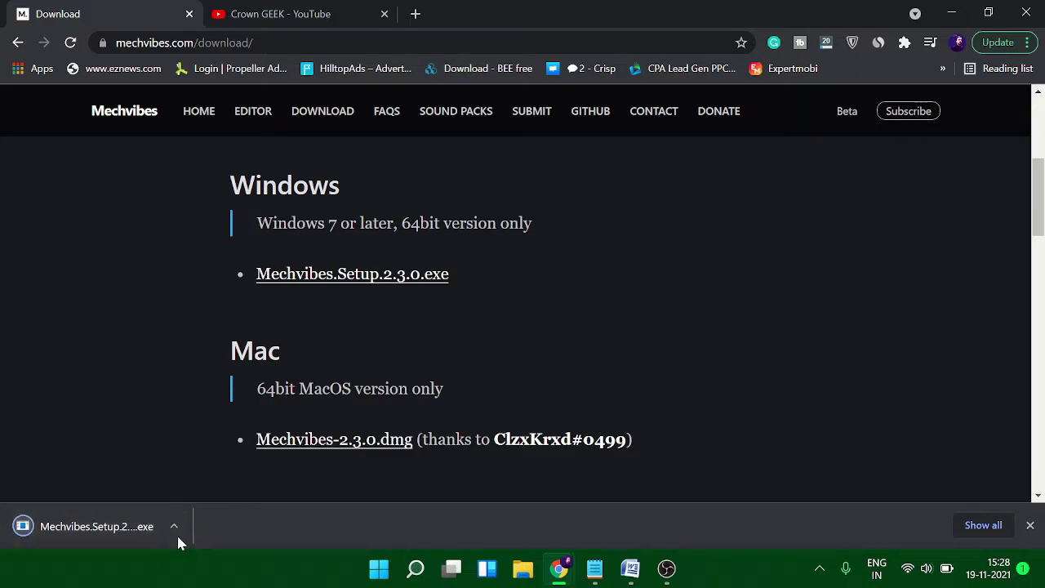
# - Run the downloaded Mechvibes installer and set the keyboard sound to CherryMX Black - ABS keycaps
pyautogui.click(81, 529)
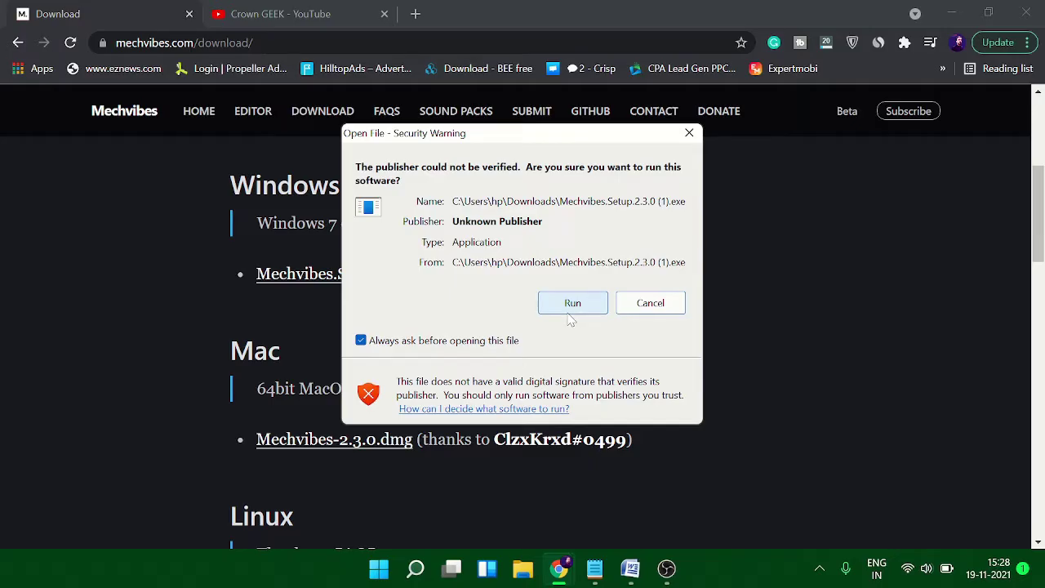
pyautogui.click(571, 310)
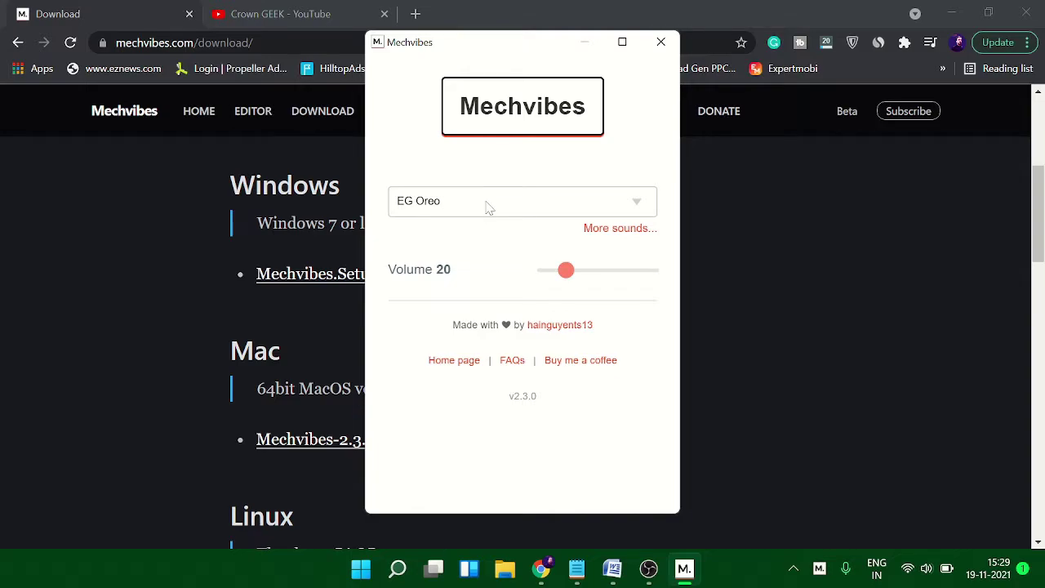
pyautogui.click(626, 209)
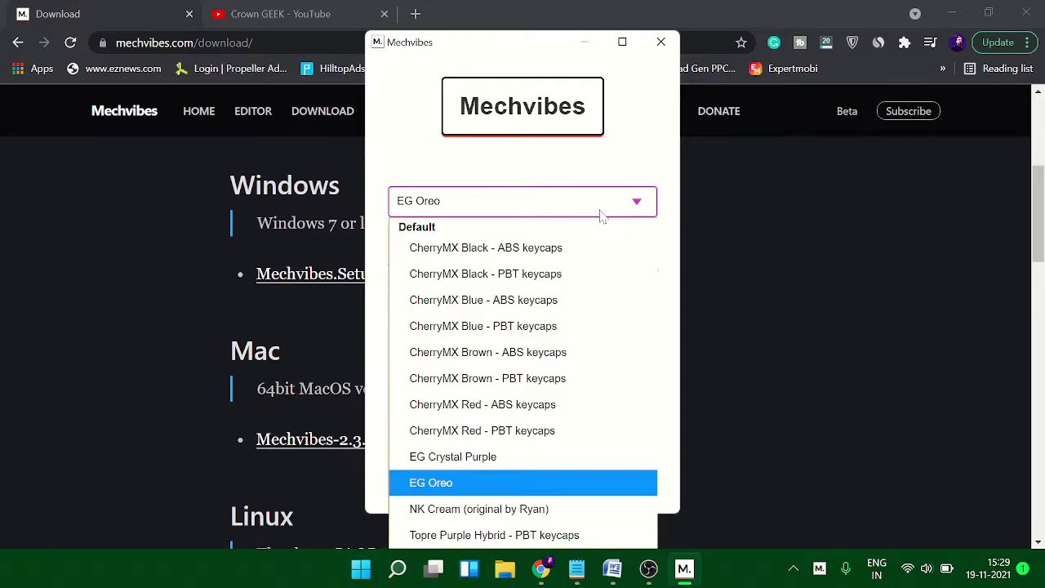
pyautogui.click(546, 258)
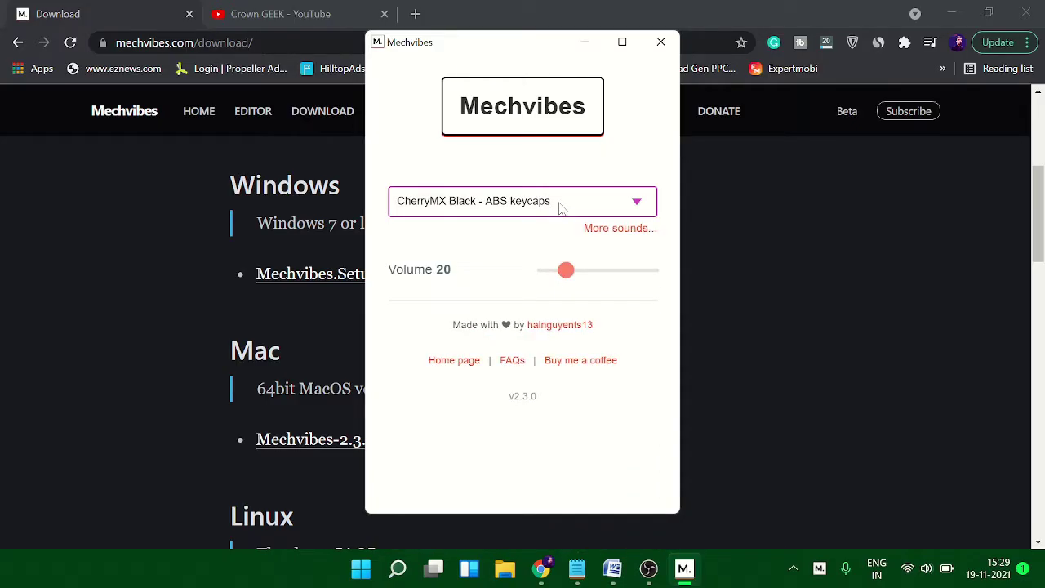
# - Arrange the Chrome and Mechvibes windows side by side, with Chrome filling one half of the screen
pyautogui.click(612, 569)
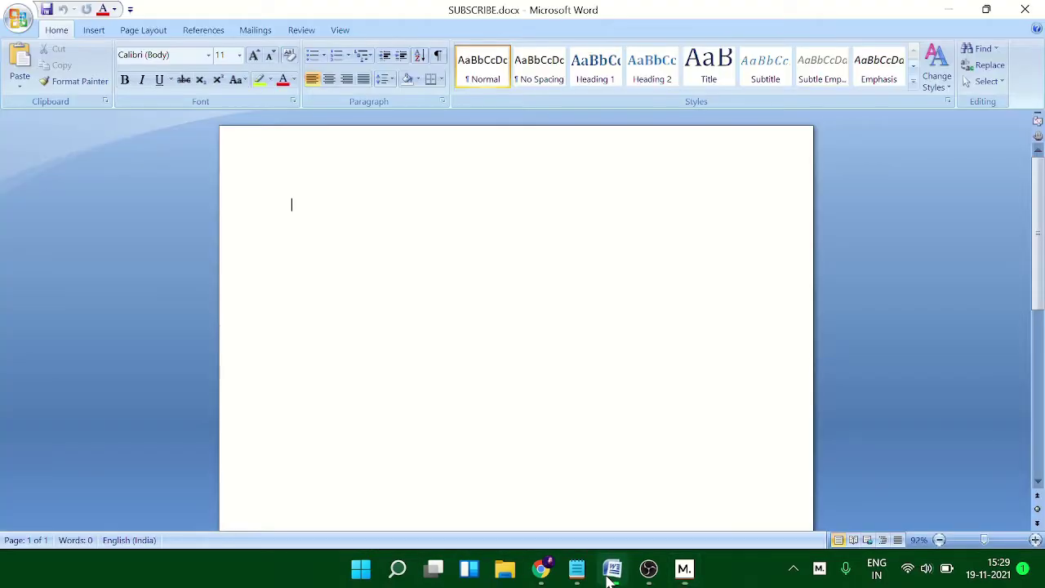
pyautogui.click(612, 569)
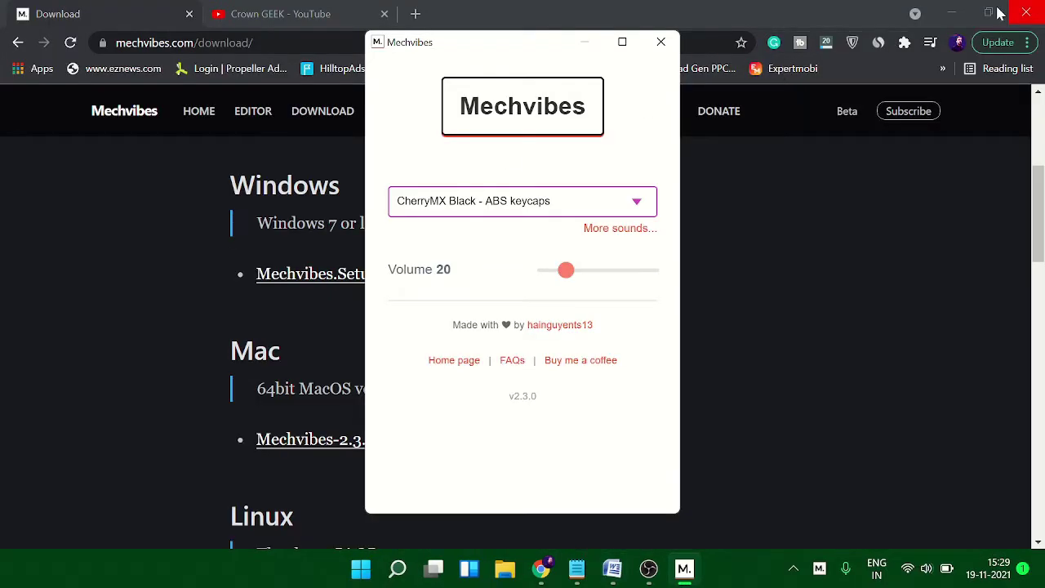
pyautogui.click(894, 16)
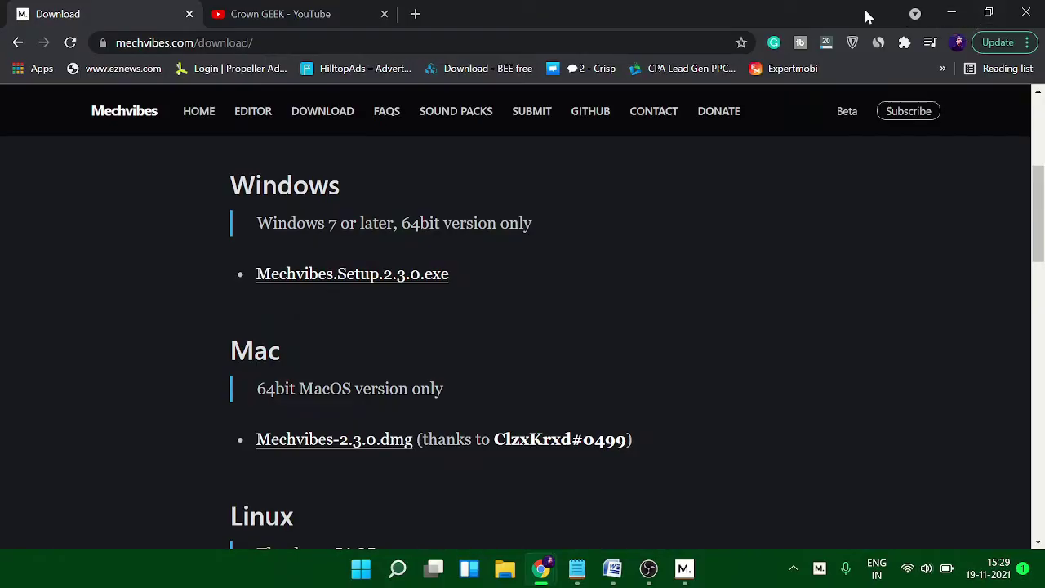
pyautogui.moveTo(865, 14); pyautogui.dragTo(2, 27)
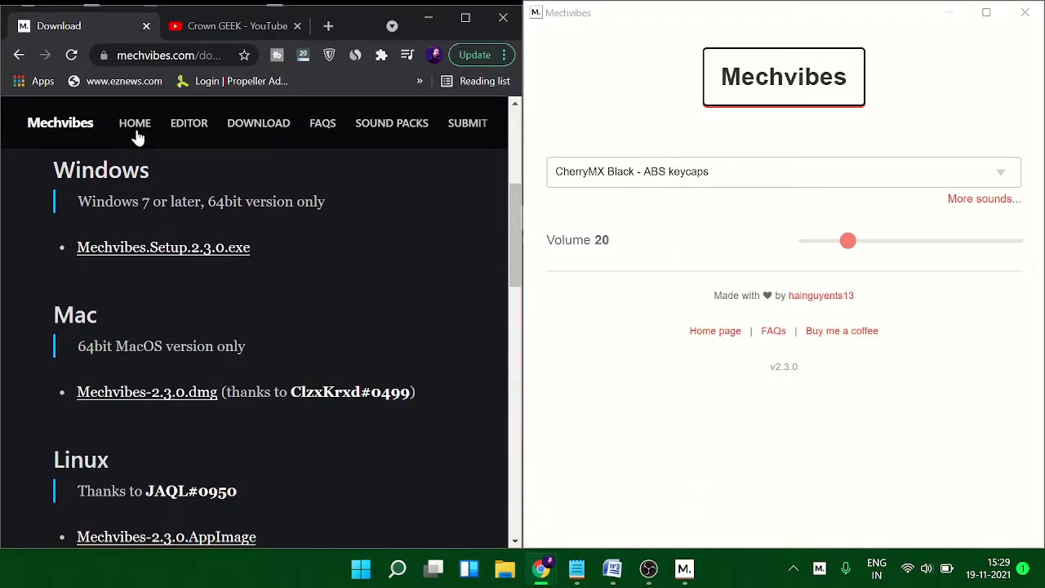
# - Try the CherryMX Black - ABS keycaps sound by entering "dsafdfdfdsfdsf" in the address bar of a new browser tab
pyautogui.scroll(3, 428, 308)
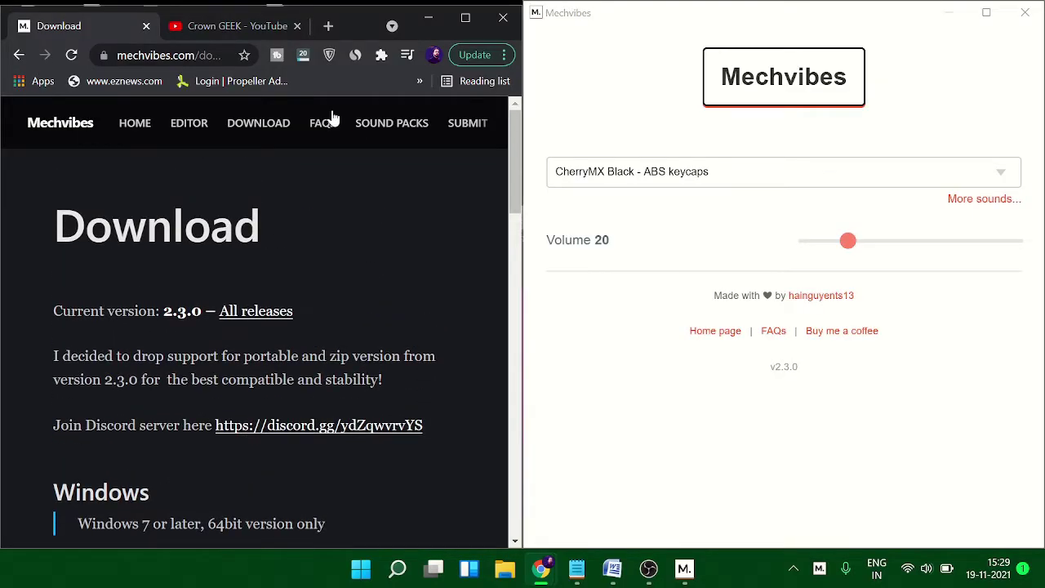
pyautogui.click(251, 25)
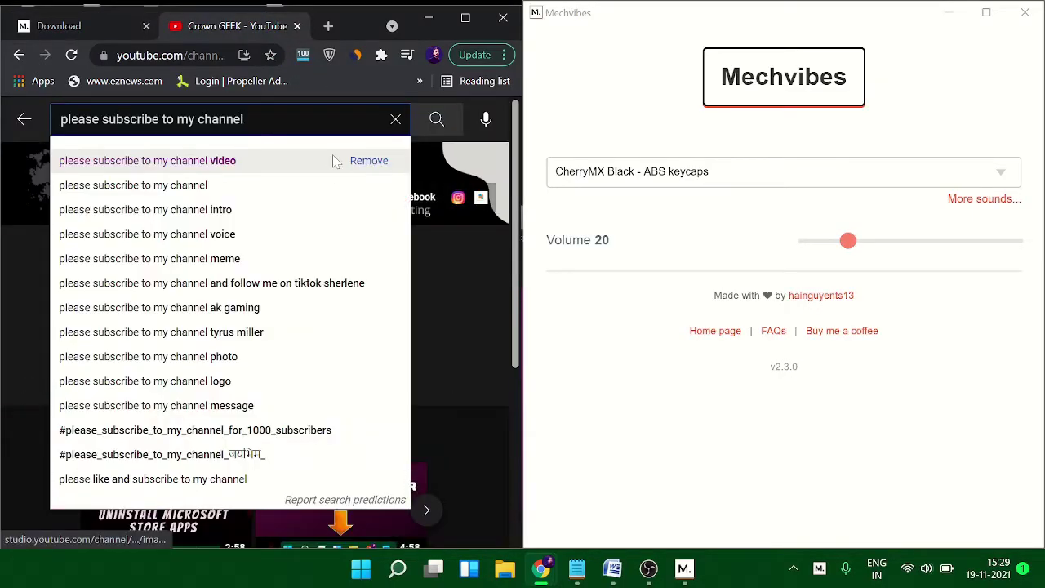
pyautogui.click(715, 176)
pyautogui.click(681, 221)
pyautogui.click(23, 120)
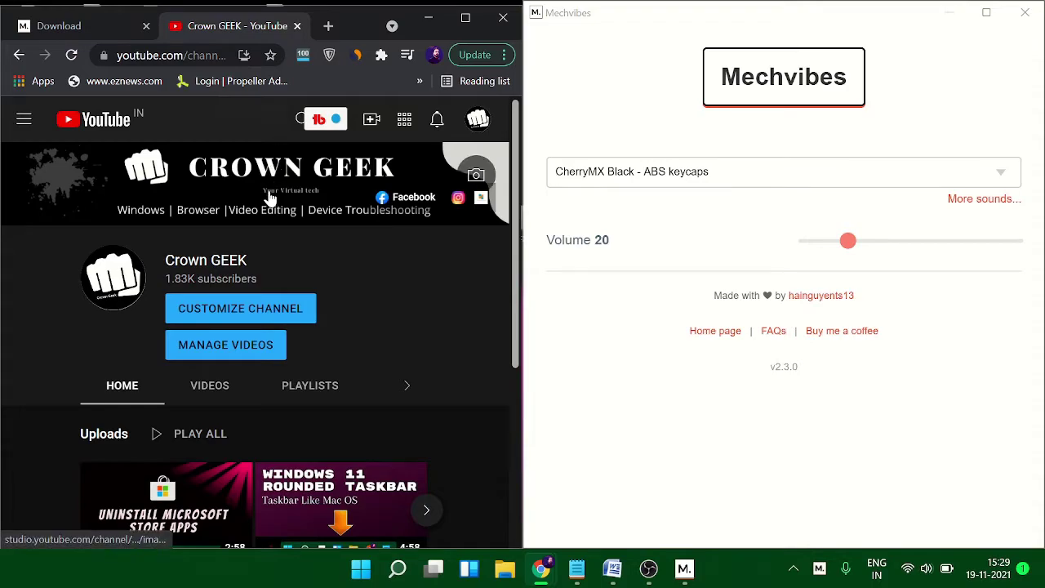
pyautogui.click(328, 26)
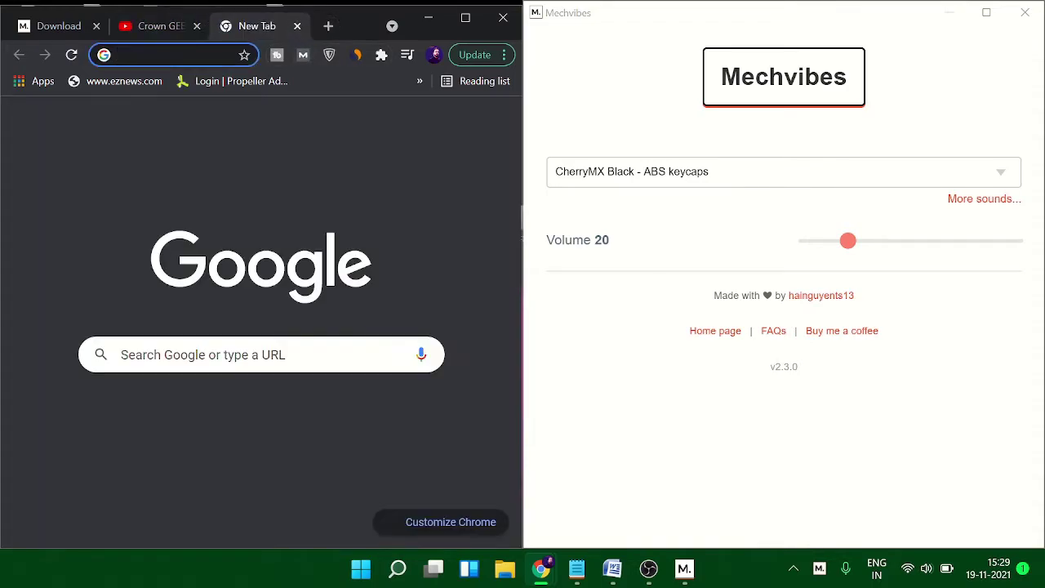
pyautogui.write('dsafdfdfdsfdsf')
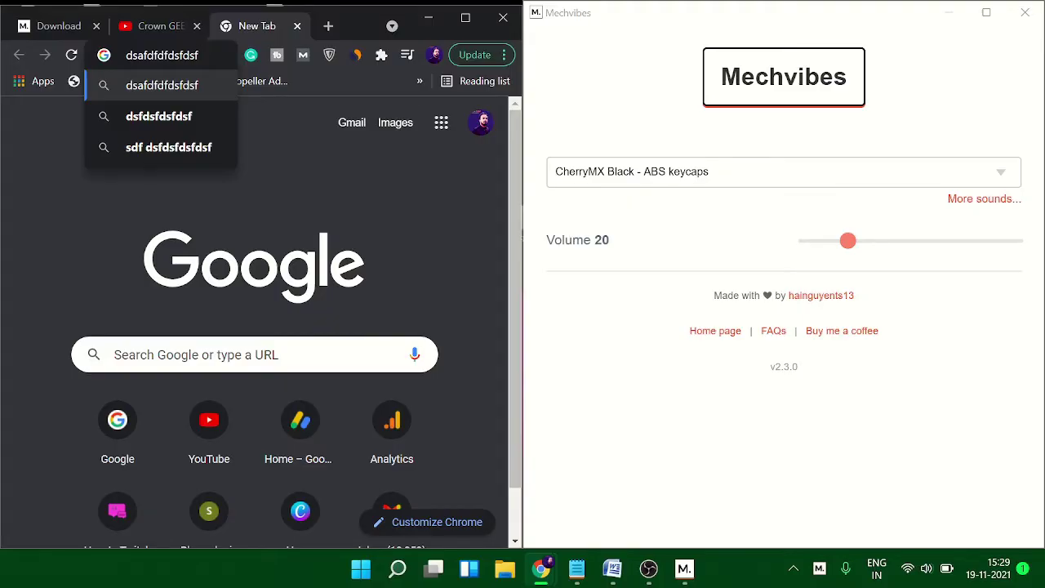
# - Set the Mechvibes sound to CherryMX Black - PBT keycaps and try it with random letters in the browser's address bar
pyautogui.hotkey('alt', 'Tab')
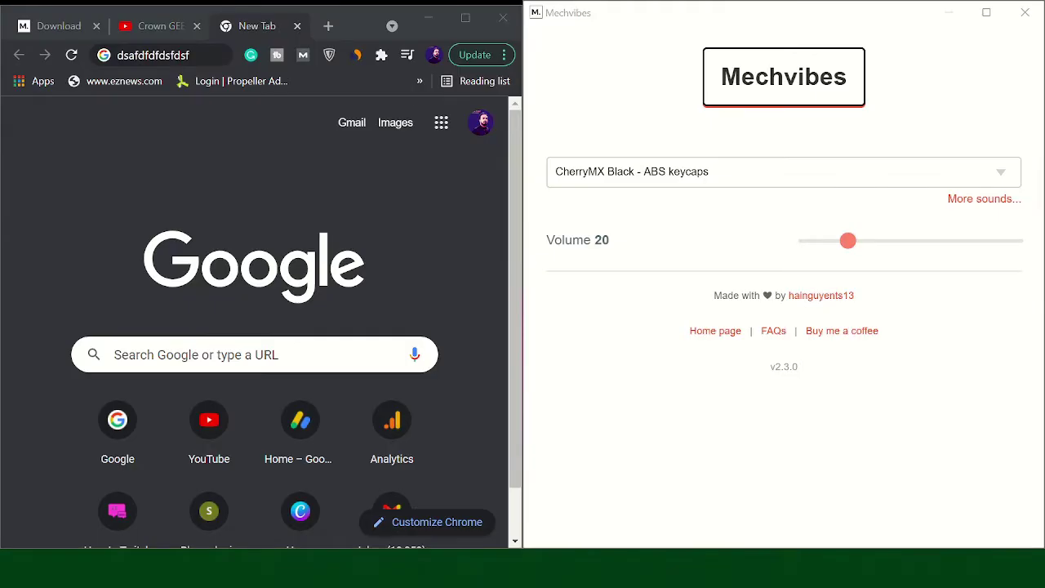
pyautogui.click(728, 172)
pyautogui.click(653, 244)
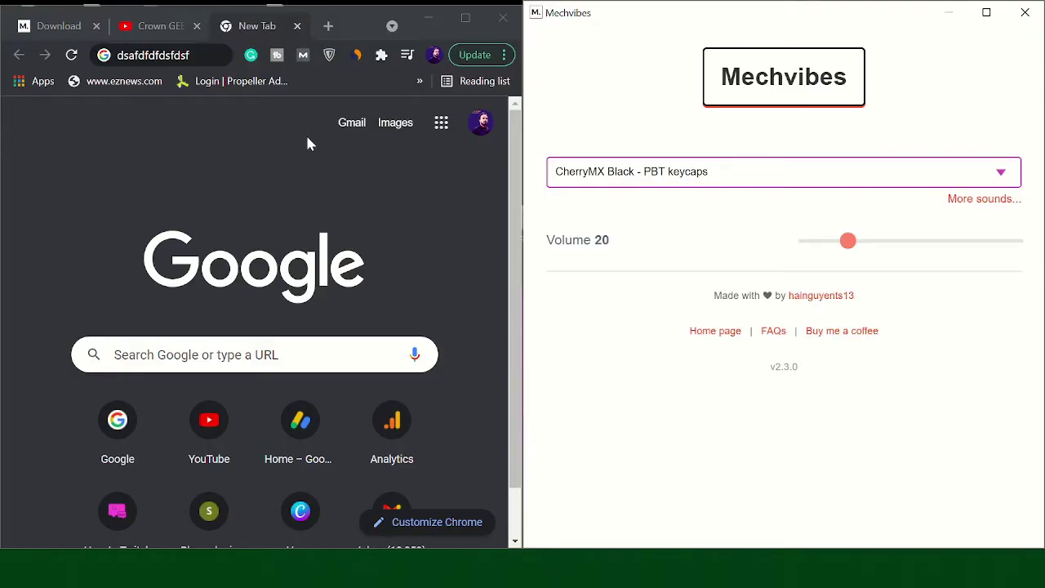
pyautogui.click(206, 57)
pyautogui.write('sadfddsffsfsffsdfdsfsafdf')
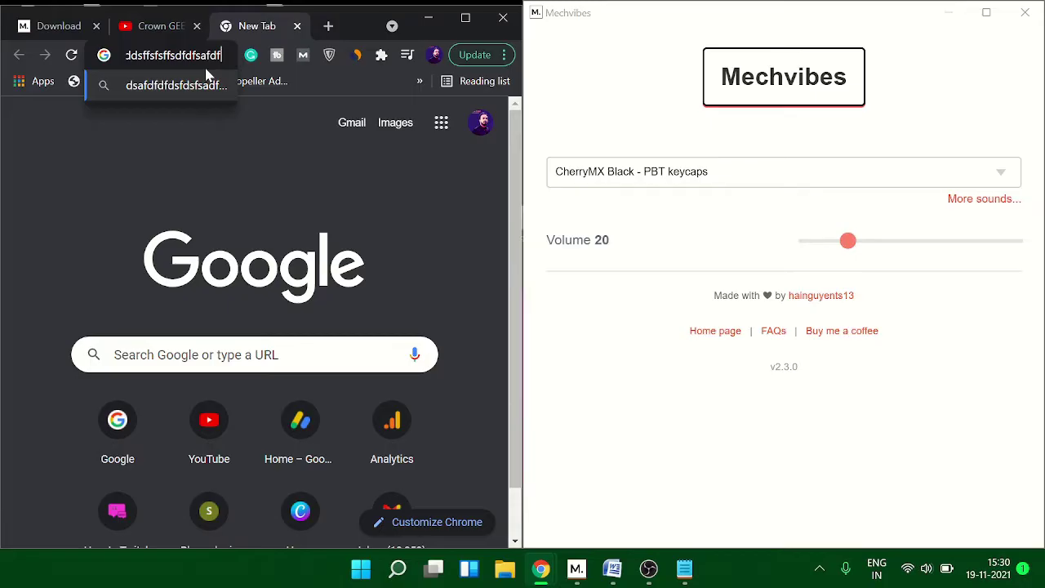
# - Change the Mechvibes sound to CherryMX Blue - ABS keycaps and test it with more random letters in the address bar
pyautogui.click(653, 171)
pyautogui.click(653, 270)
pyautogui.click(219, 54)
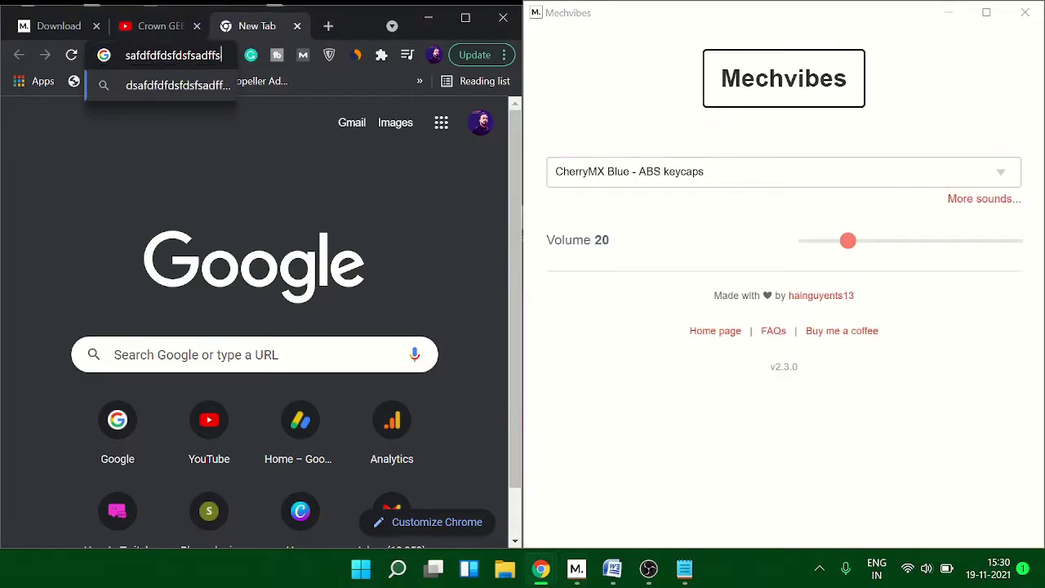
pyautogui.write('fsffsf')
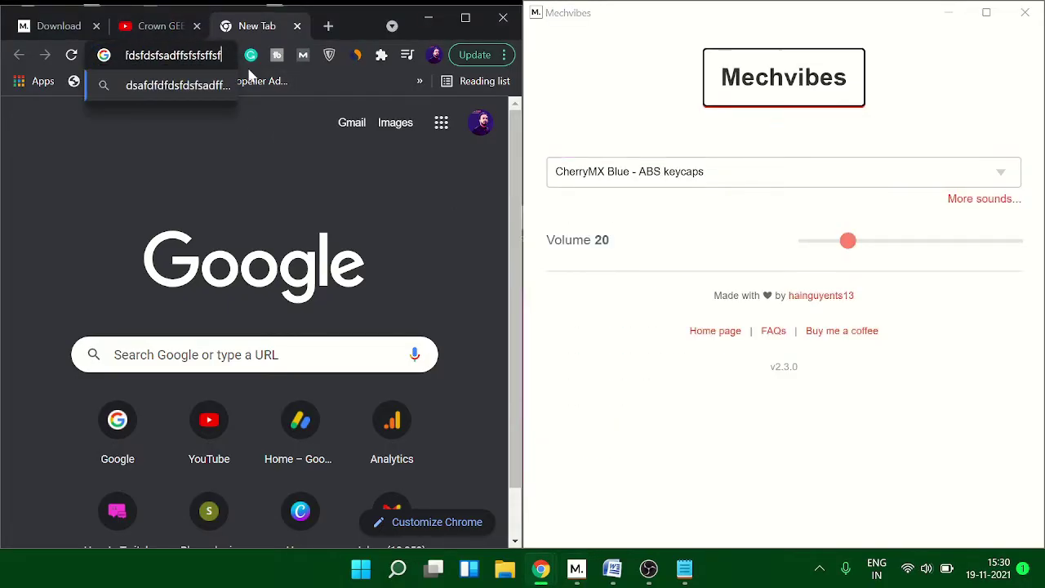
pyautogui.write('sfsf')
# - Select the CherryMX Blue - PBT keycaps sound in Mechvibes and test it with random letters in the address bar
pyautogui.click(703, 173)
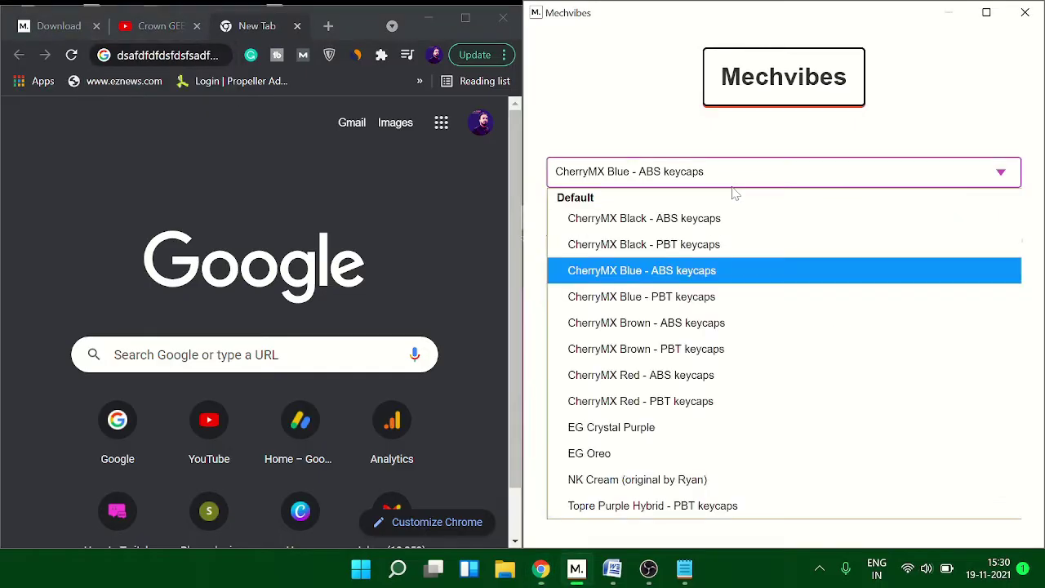
pyautogui.click(686, 297)
pyautogui.hotkey('alt', 'Tab')
pyautogui.write('df')
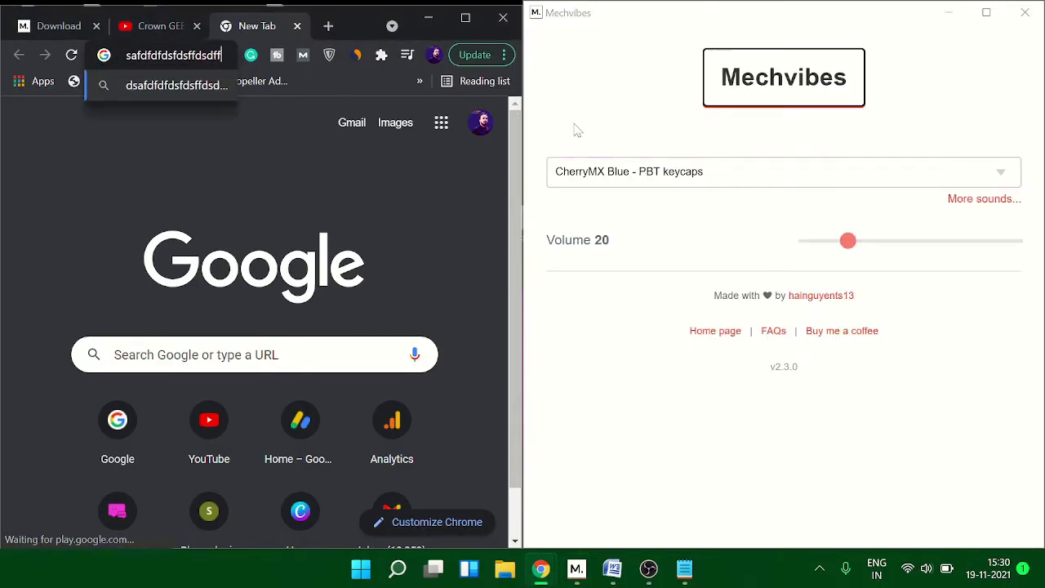
# - Switch the Mechvibes sound to EG Crystal Purple and test it with random letters in the address bar
pyautogui.click(714, 172)
pyautogui.click(661, 432)
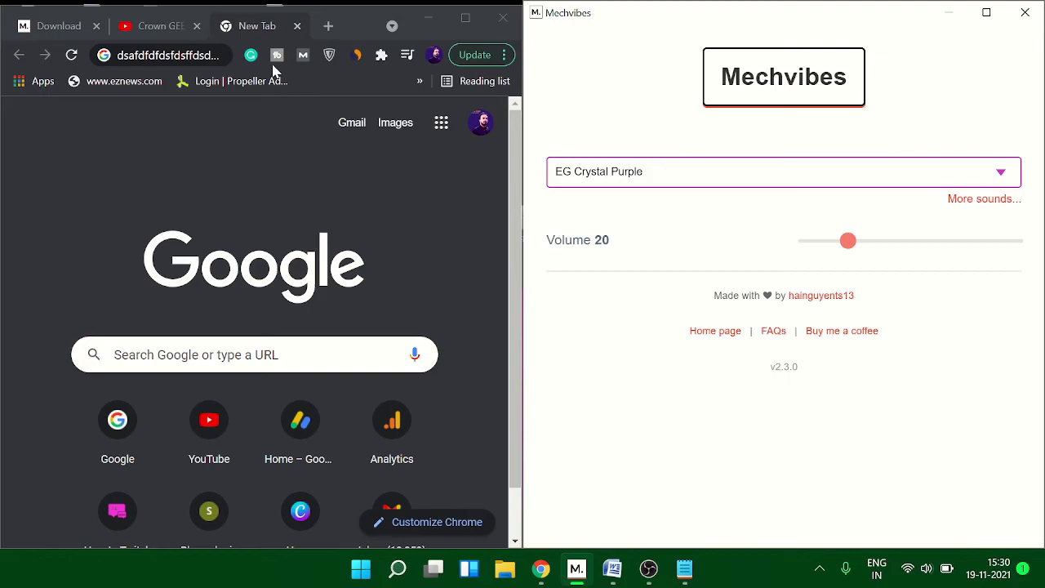
pyautogui.hotkey('alt', 'Tab')
pyautogui.write('dsfdsf')
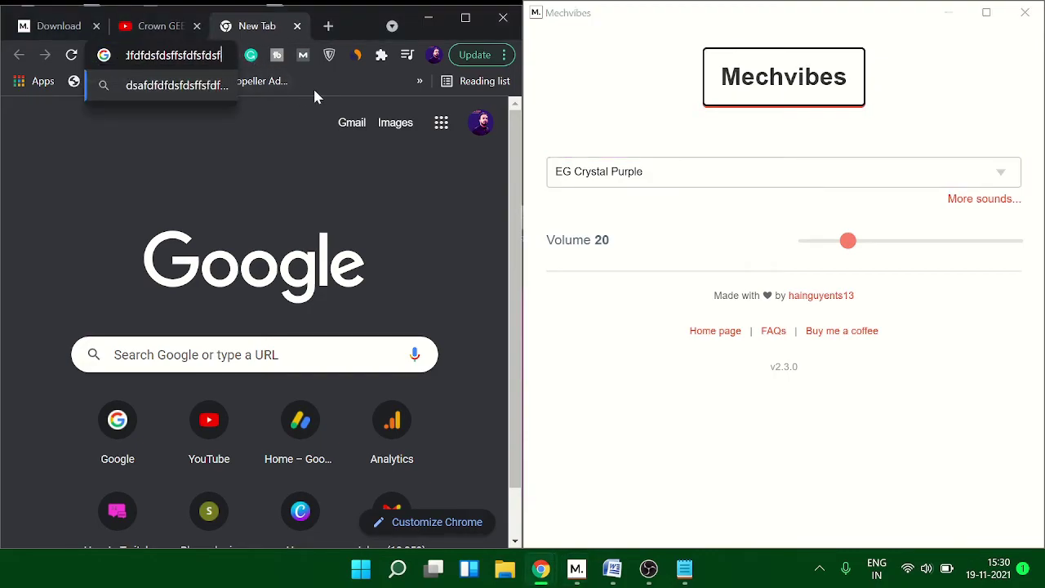
pyautogui.write('dfdsffs')
# - Set the Mechvibes sound to EG Oreo and test it with random letters in the address bar
pyautogui.click(672, 172)
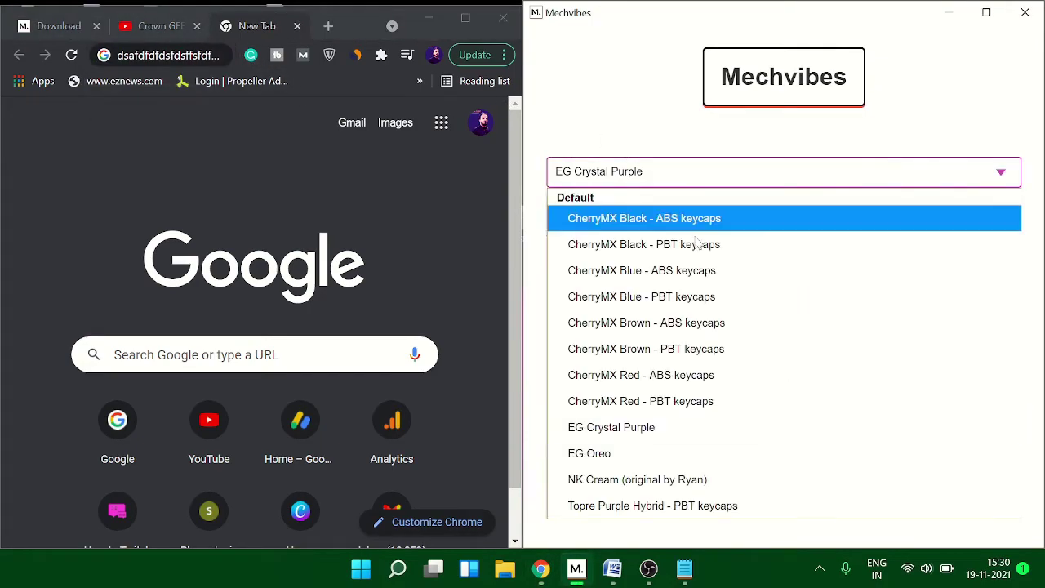
pyautogui.click(642, 455)
pyautogui.hotkey('alt', 'Tab')
pyautogui.write('dsfdf')
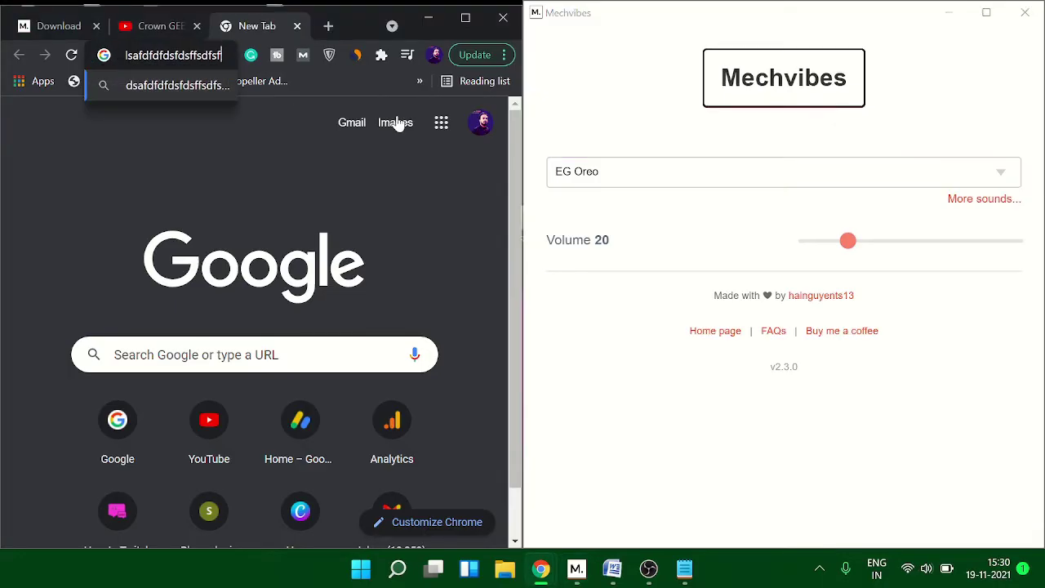
# - Set the Mechvibes sound to NK Cream and test it with random letters in the browser's address bar
pyautogui.click(691, 175)
pyautogui.click(760, 474)
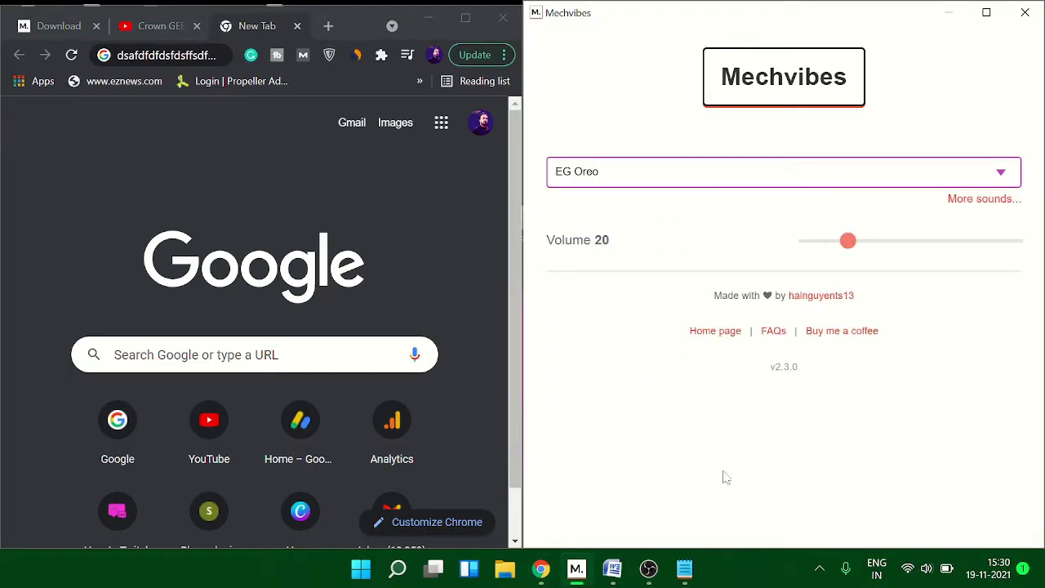
pyautogui.click(199, 8)
pyautogui.write('dfsdfsdfs')
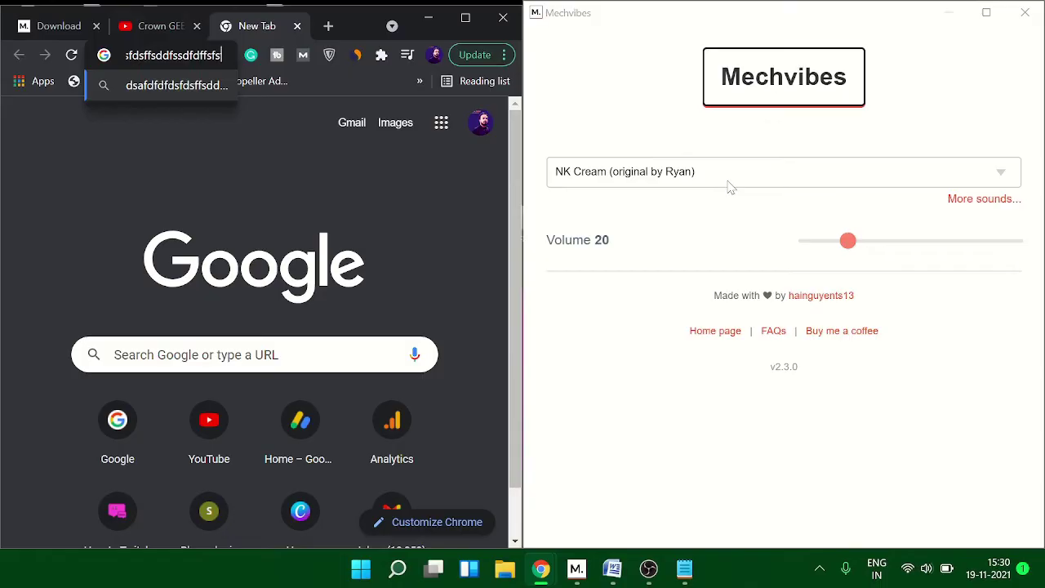
# - Switch the Mechvibes sound to Topre Purple Hybrid - PBT keycaps and test it with random letters in the address bar
pyautogui.click(730, 178)
pyautogui.click(668, 507)
pyautogui.click(280, 122)
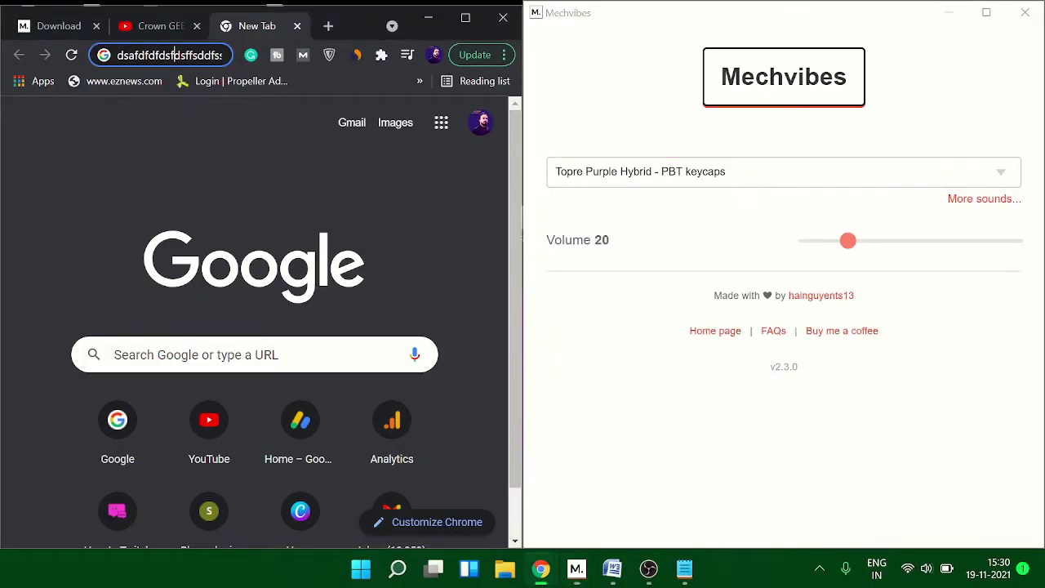
pyautogui.write('dsafdfdfsdfs')
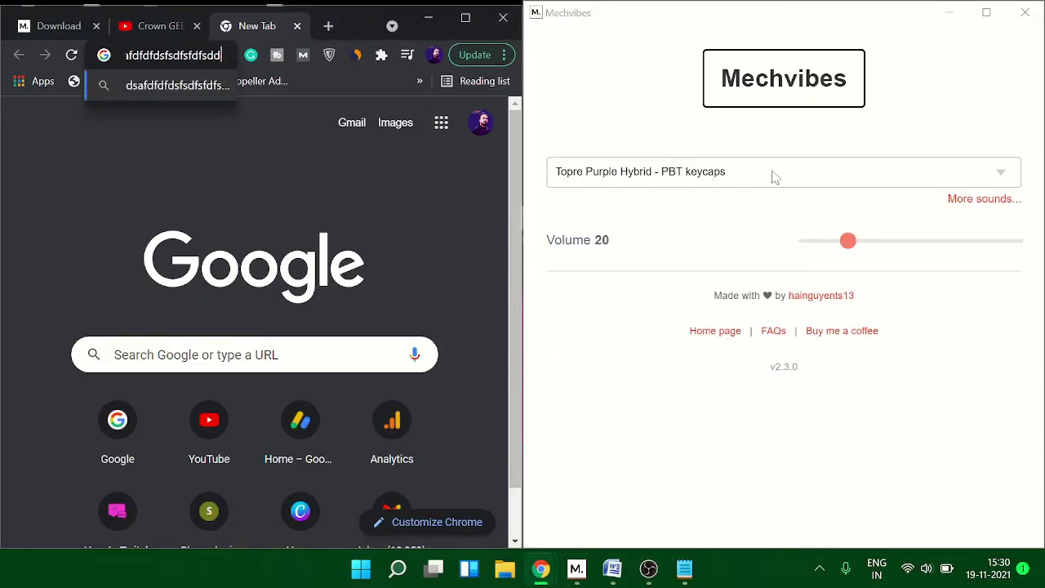
# - Change the Mechvibes sound back to EG Crystal Purple and test it with random letters in the address bar
pyautogui.click(772, 173)
pyautogui.click(630, 427)
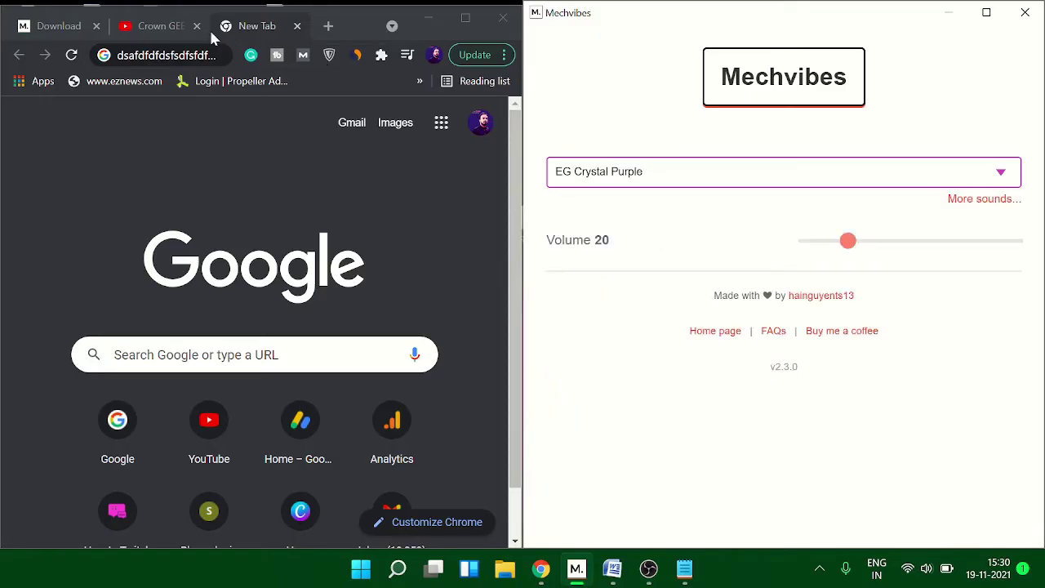
pyautogui.click(209, 28)
pyautogui.write('fdsfsdfssdffssdfdfs')
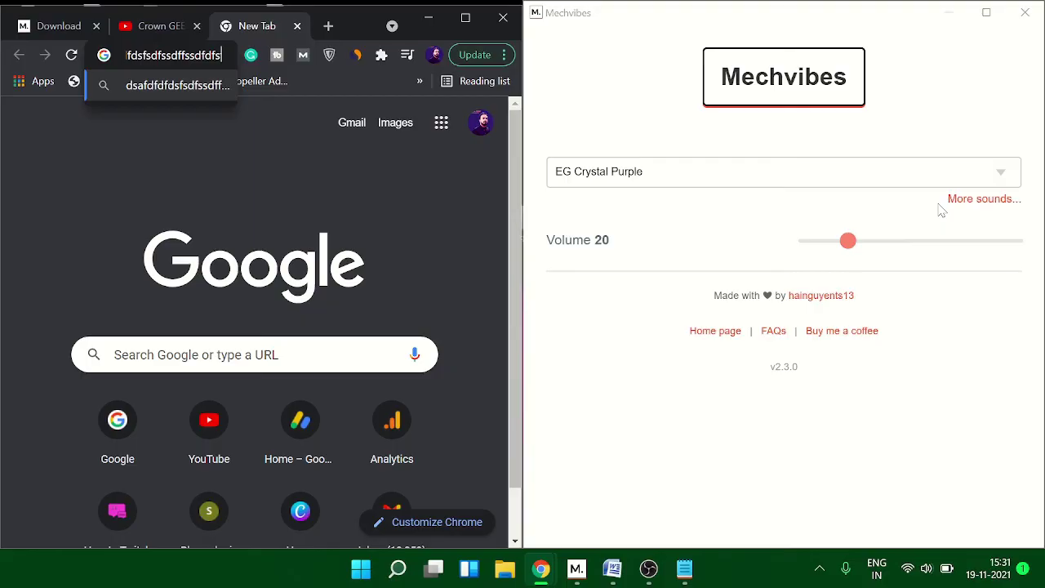
# - Close the Mechvibes window and enter more random letters in the browser's address bar to test the sound
pyautogui.click(1025, 13)
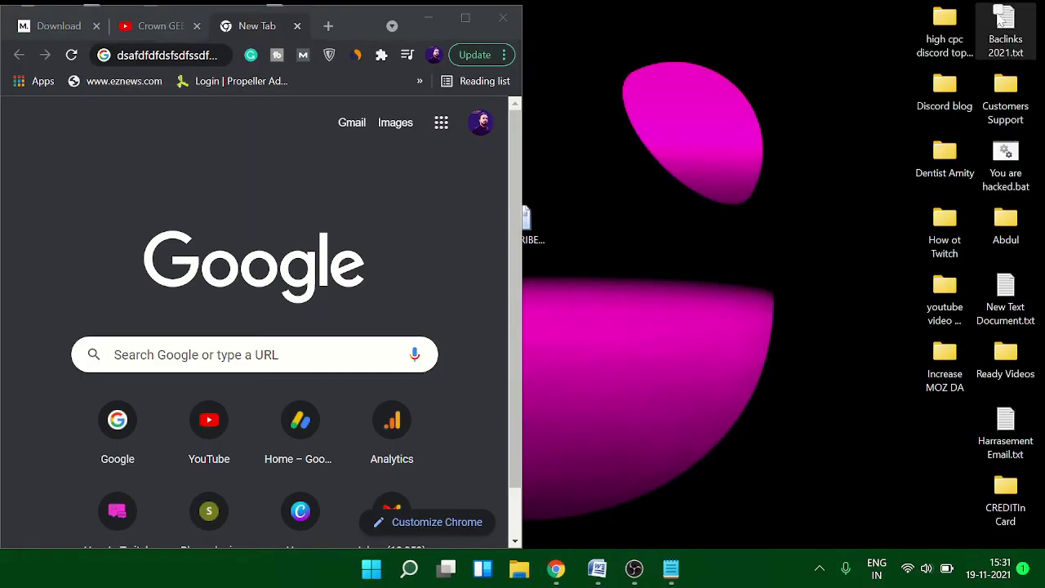
pyautogui.write('sdfsdf')
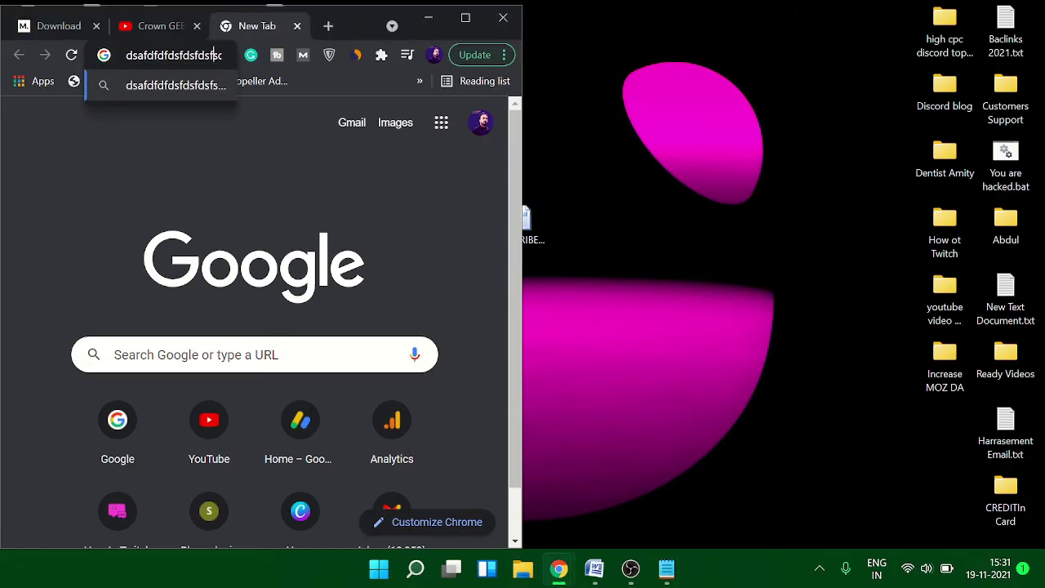